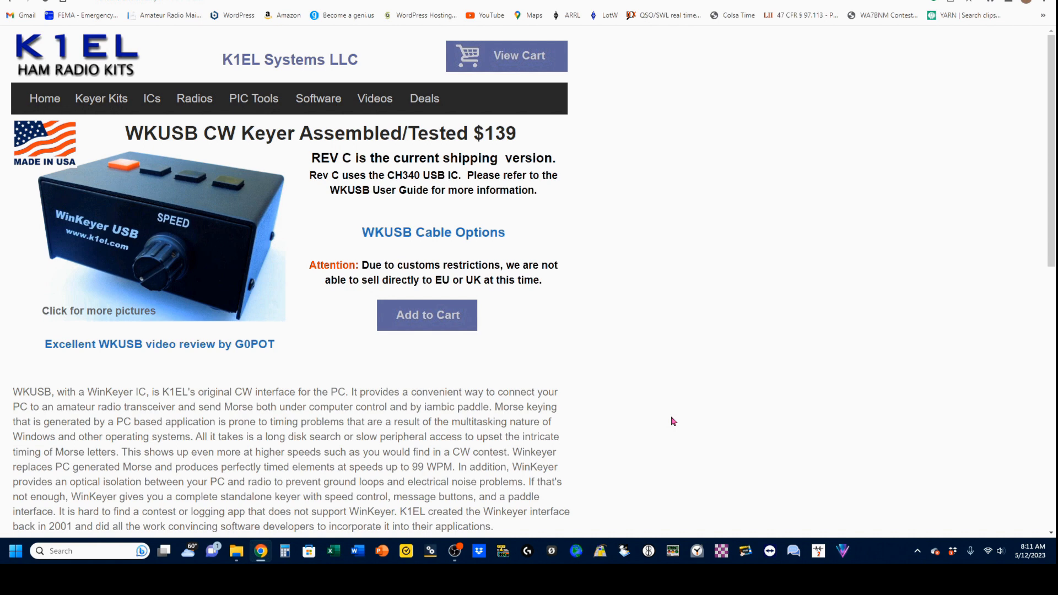
Open the Software page on the K1EL Systems website.
click(319, 105)
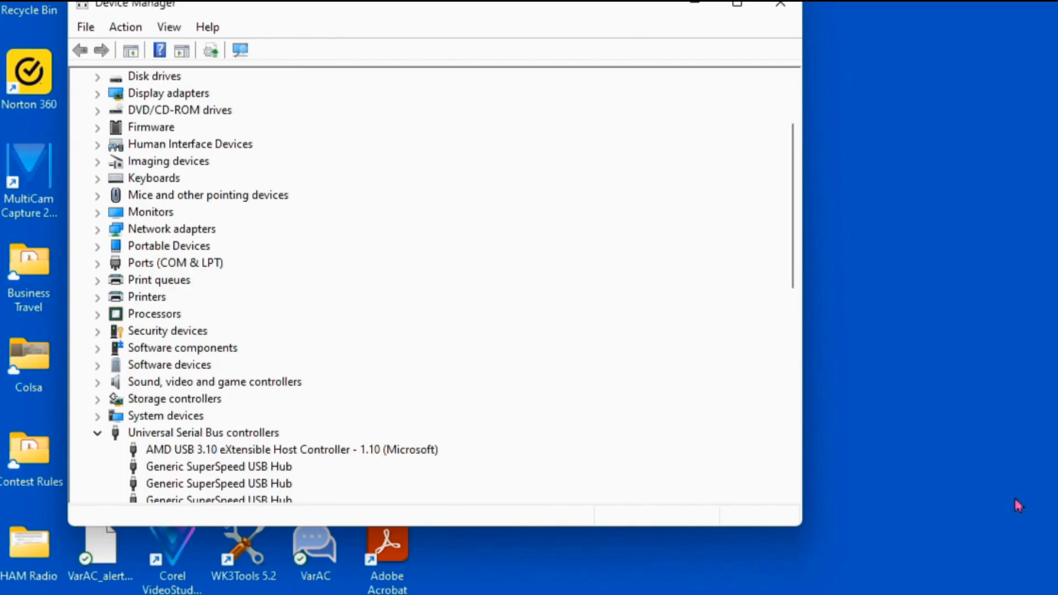
In Device Manager, expand the COM and LPT ports and view the port settings of USB Serial Port (COM7).
click(98, 263)
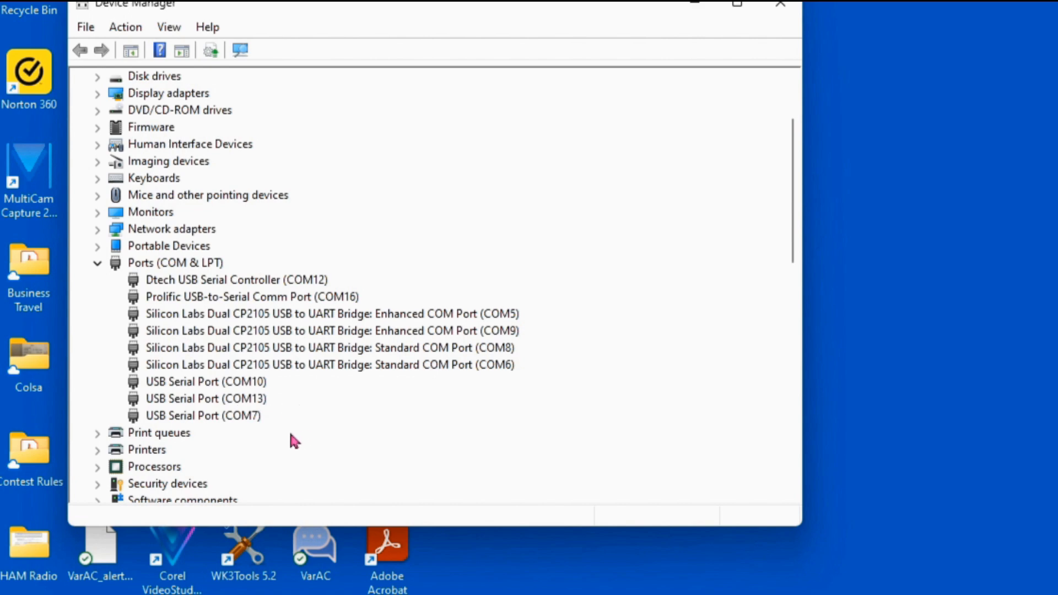
double_click(194, 416)
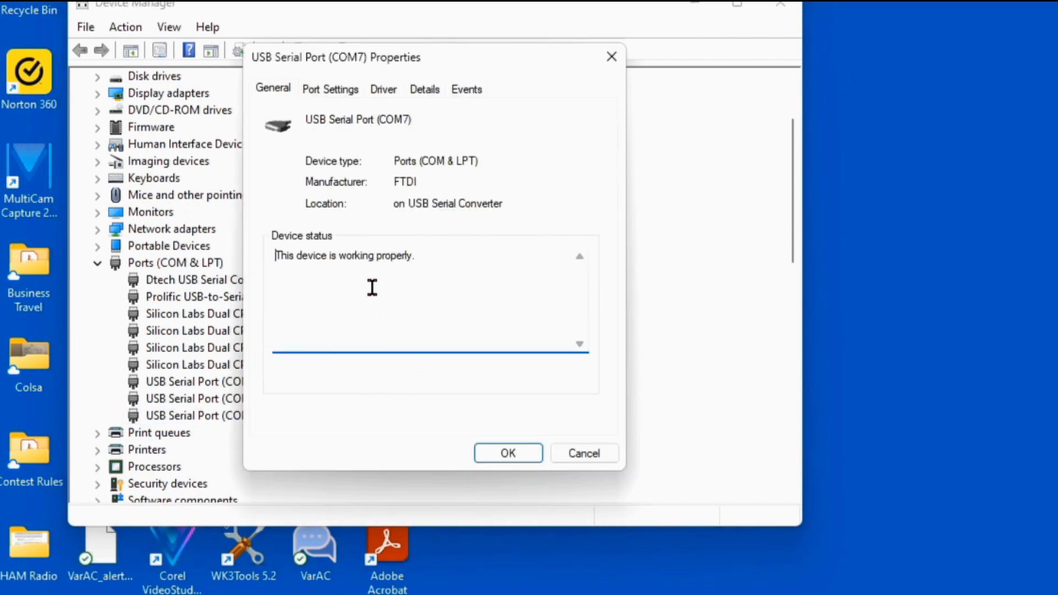
click(330, 88)
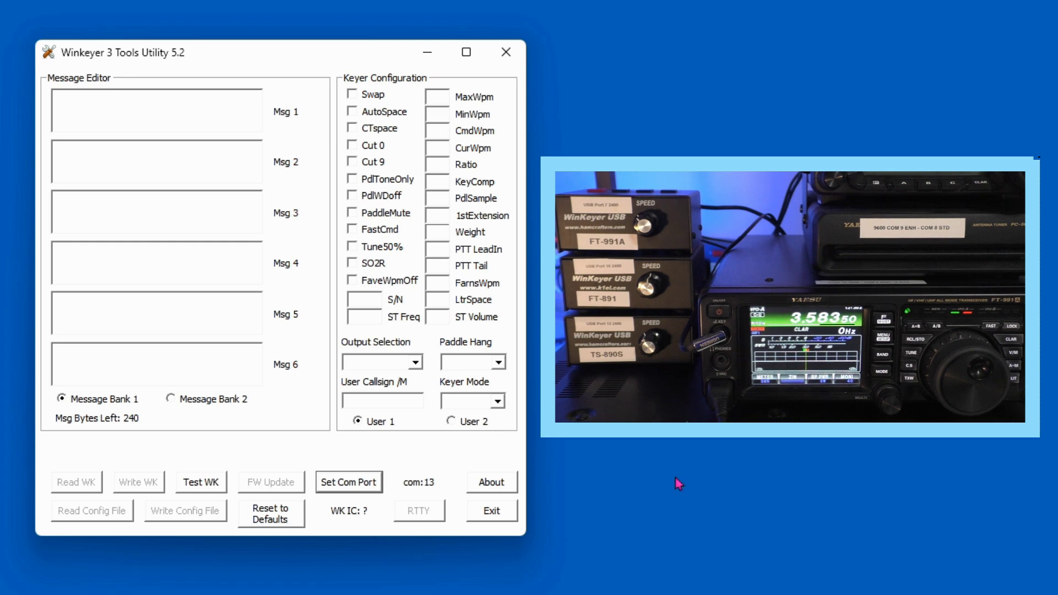
In Winkeyer 3 Tools Utility, set the communication port to com7.
click(346, 485)
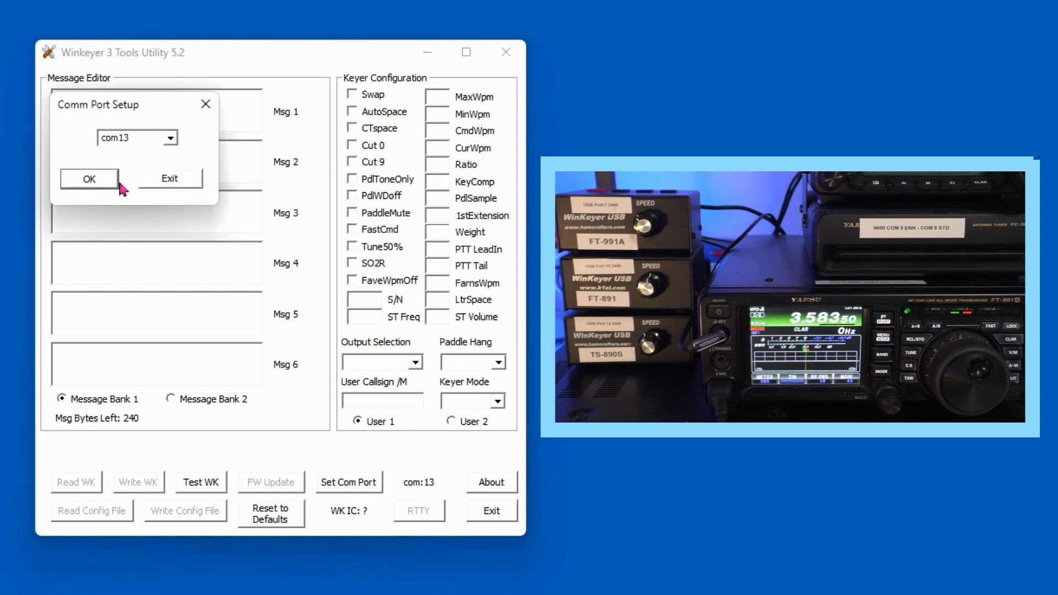
click(171, 137)
click(126, 164)
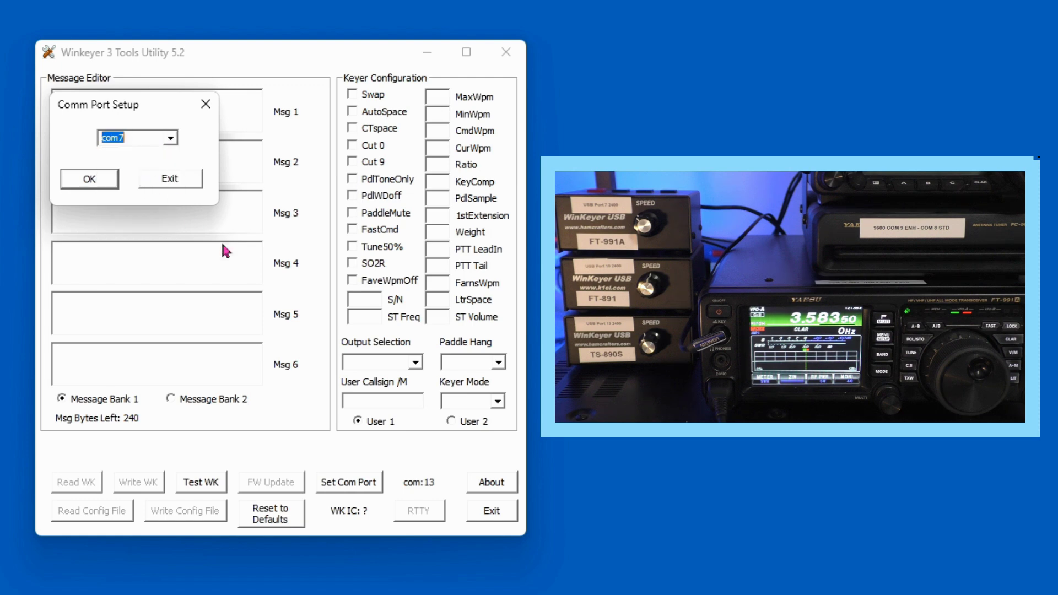
click(87, 177)
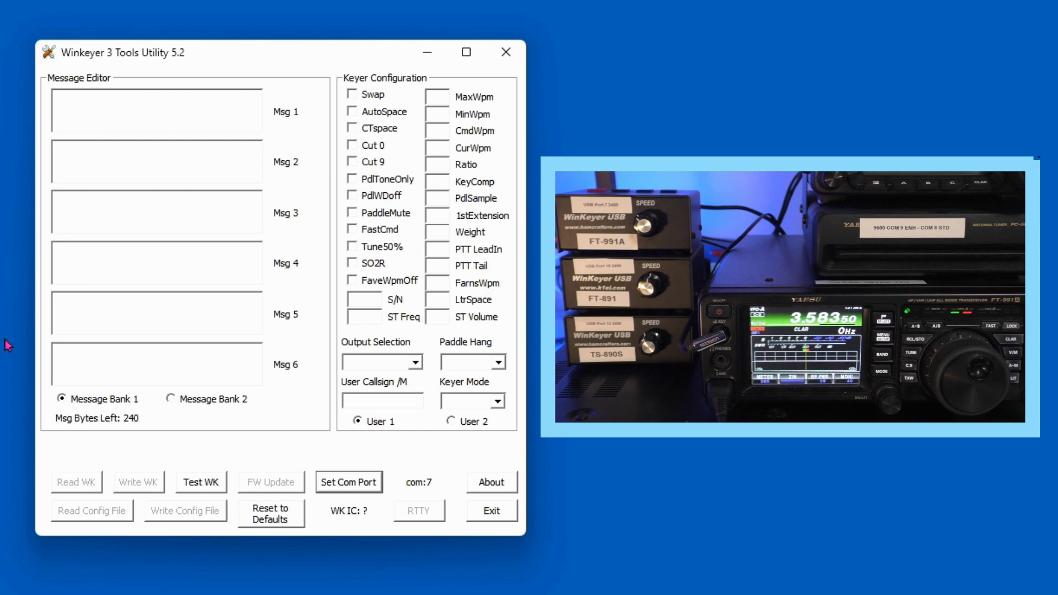
Test the WinKeyer connection and read the keyer's stored configuration into the utility.
click(204, 487)
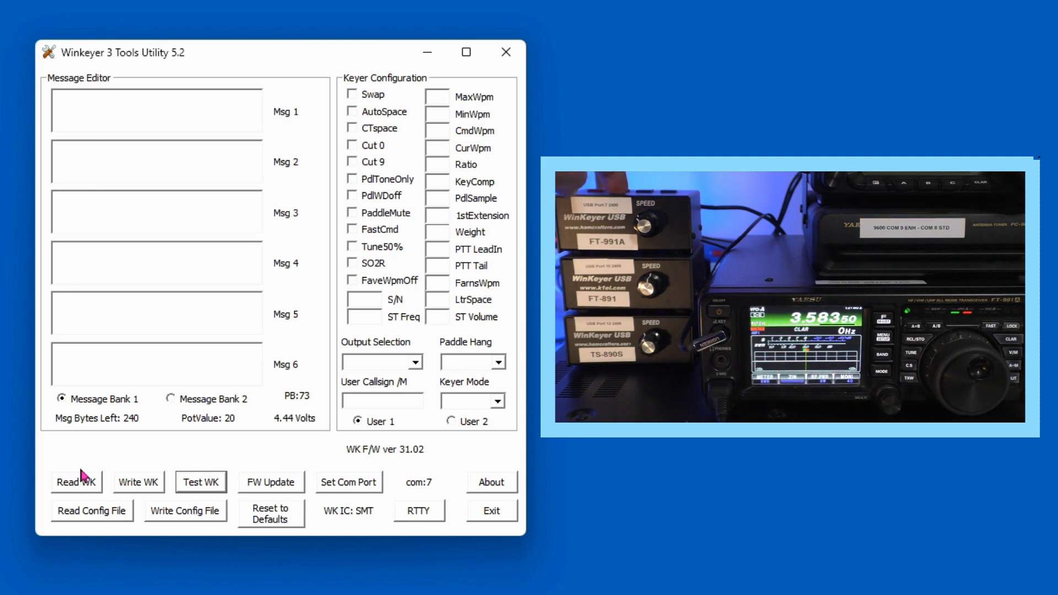
click(83, 475)
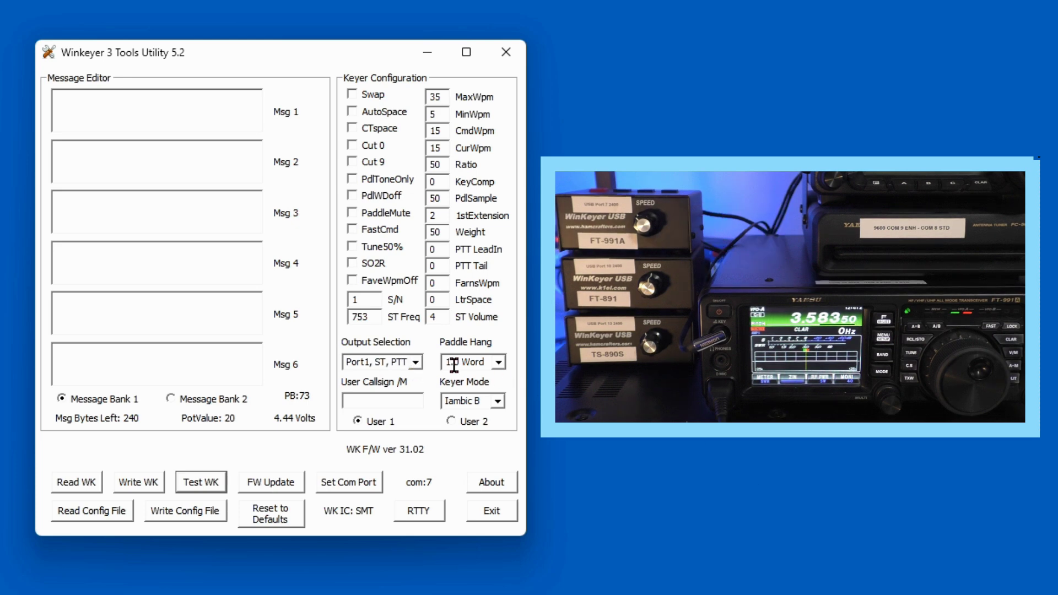
Choose Port1, ST, PTT as the keyer's output selection.
click(416, 362)
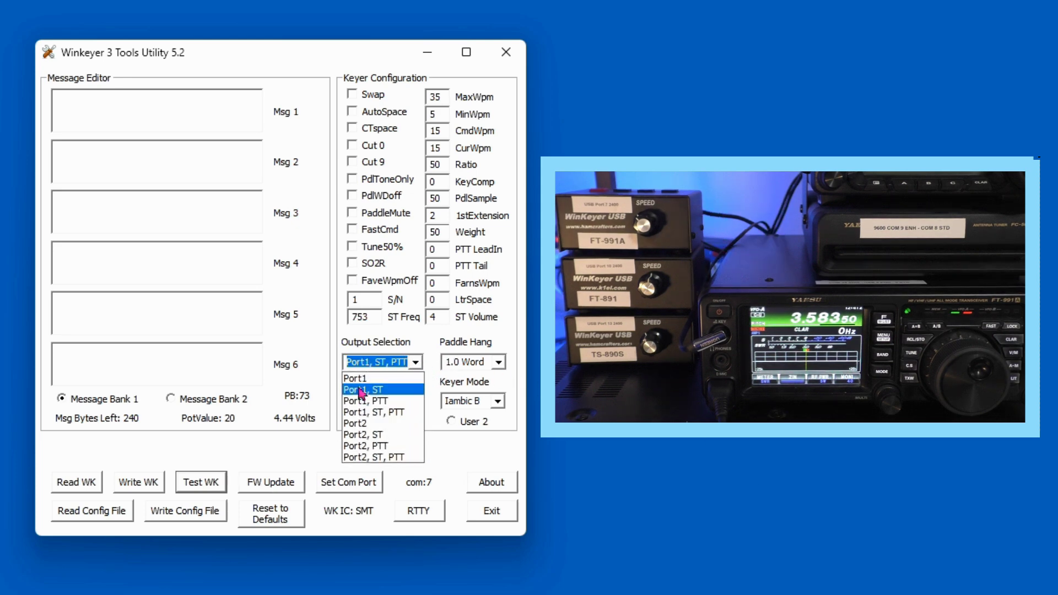
click(398, 414)
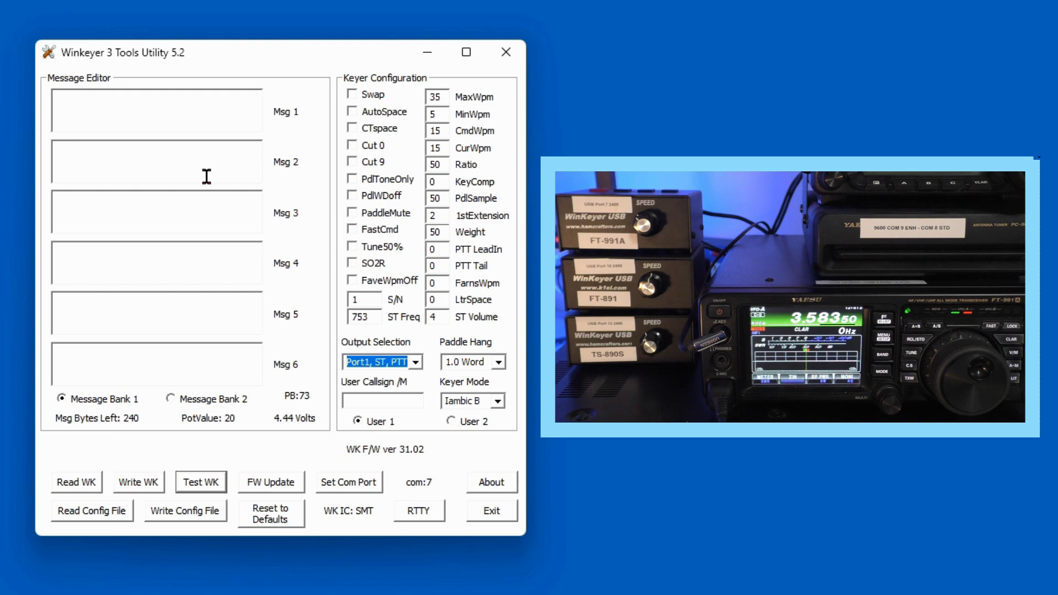
Enter the station callsign twice as message 1 and write the configuration to the WinKeyer.
click(70, 108)
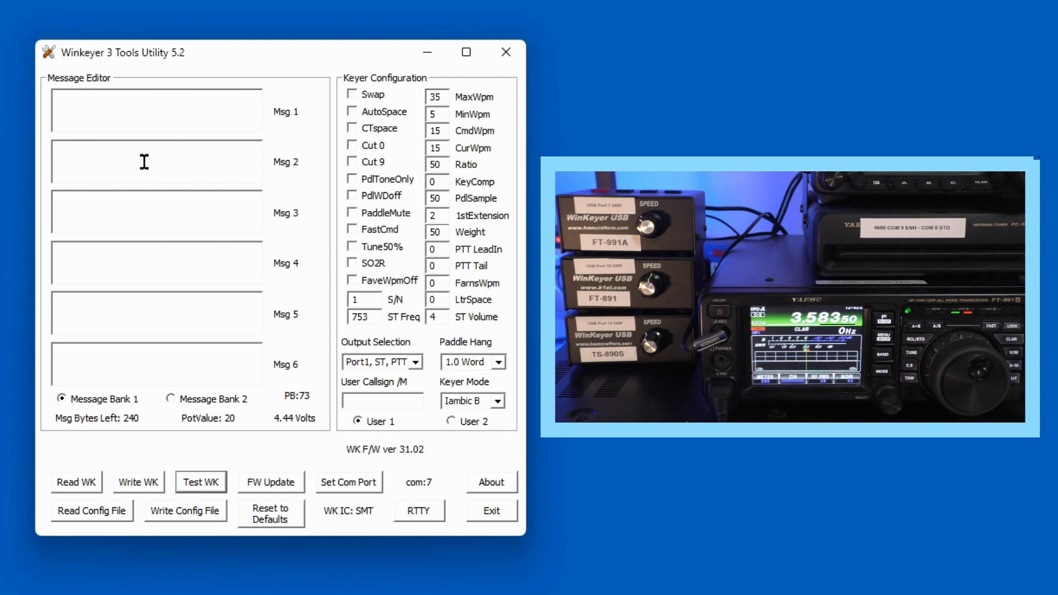
text(ND3N ND3N)
click(163, 165)
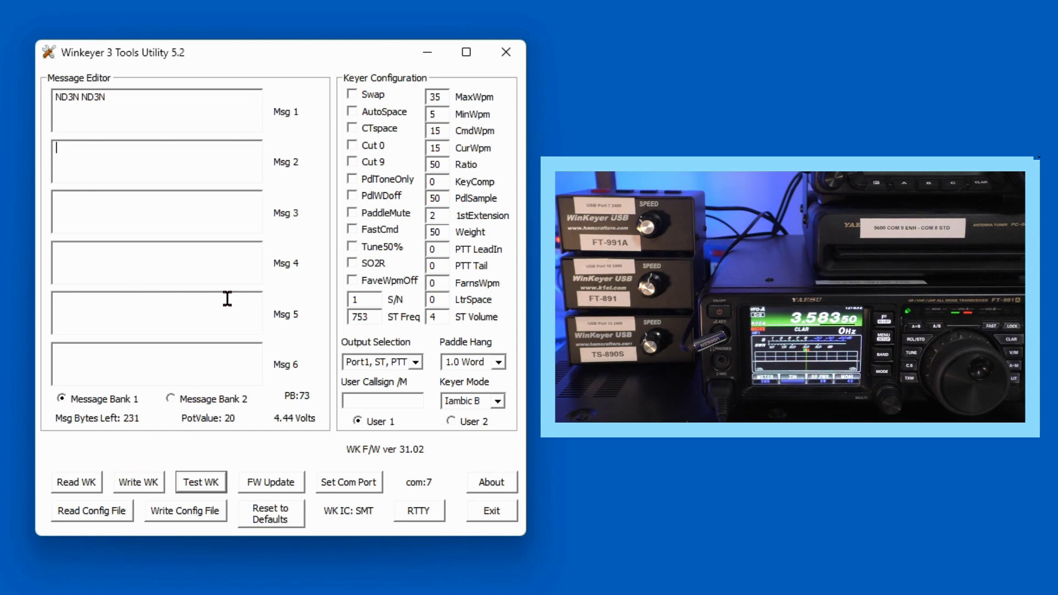
click(140, 484)
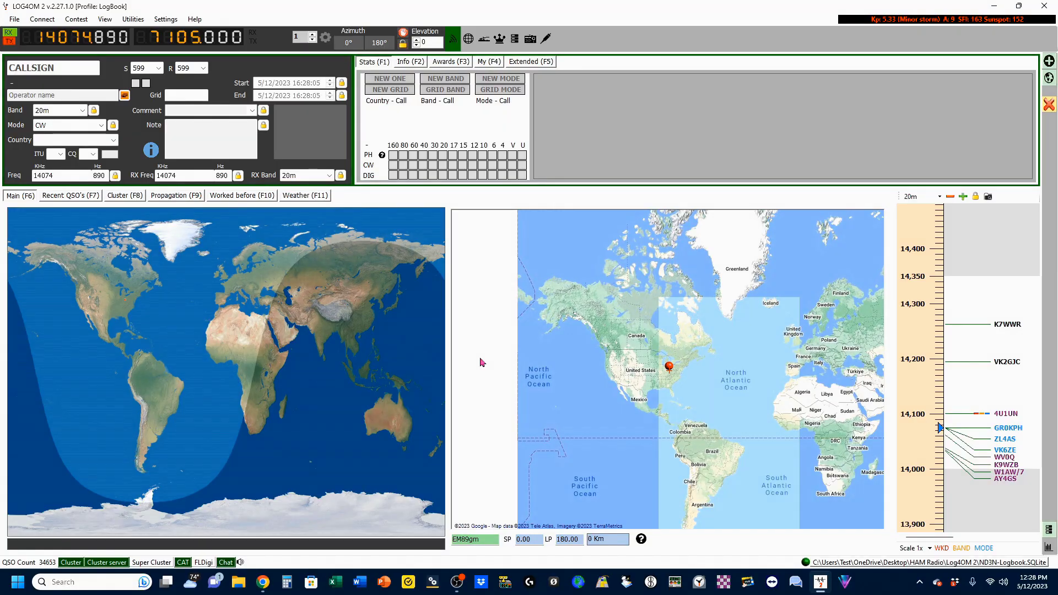
In Log4OM 2, choose Winkeyer as the preferred CW keyer engine in the program configuration, then save and apply it.
click(165, 20)
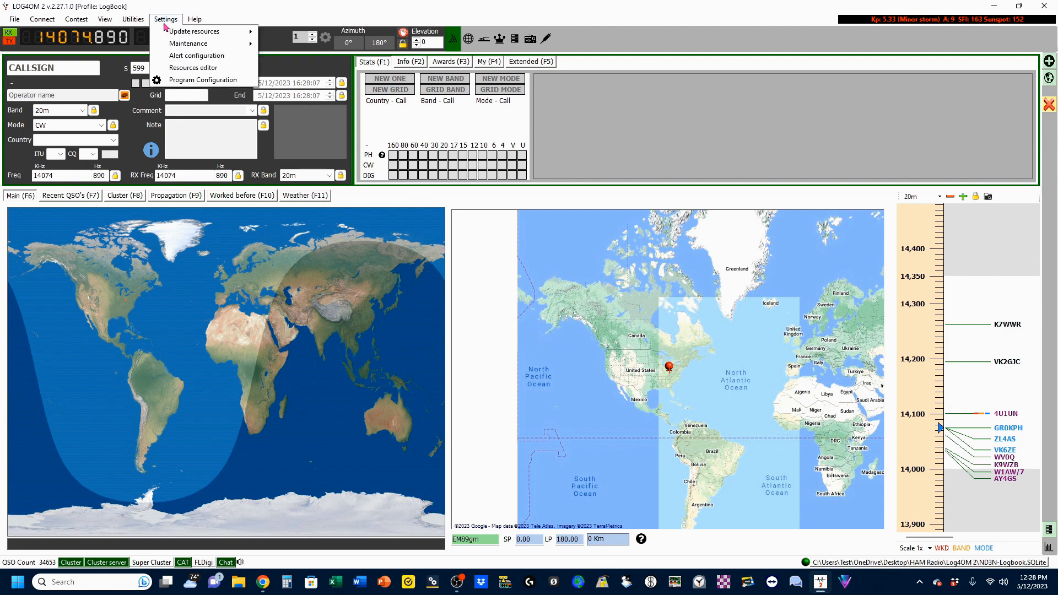
click(199, 82)
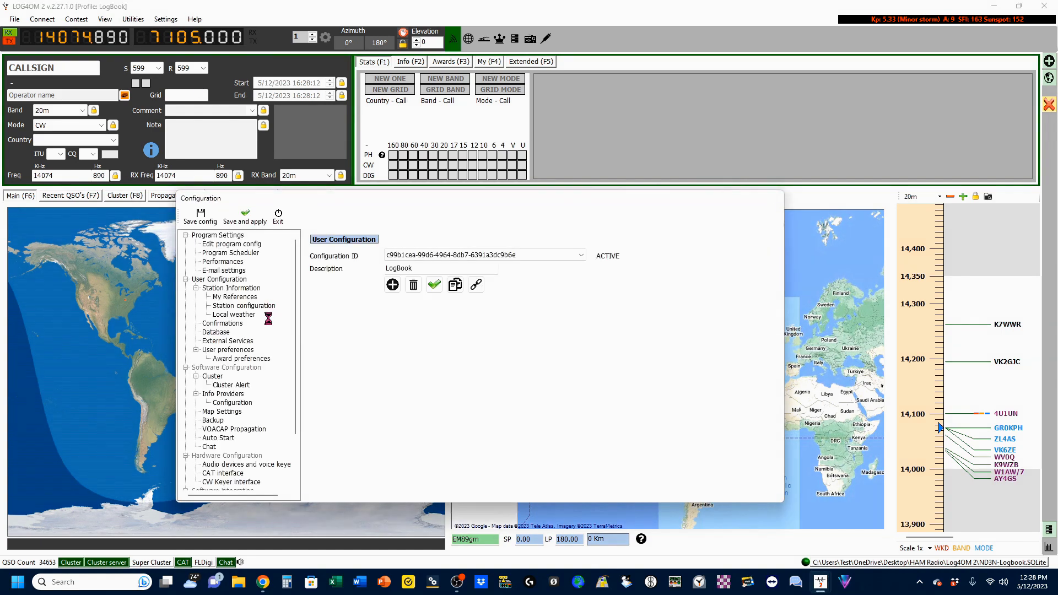
scroll(248, 345, down, 2)
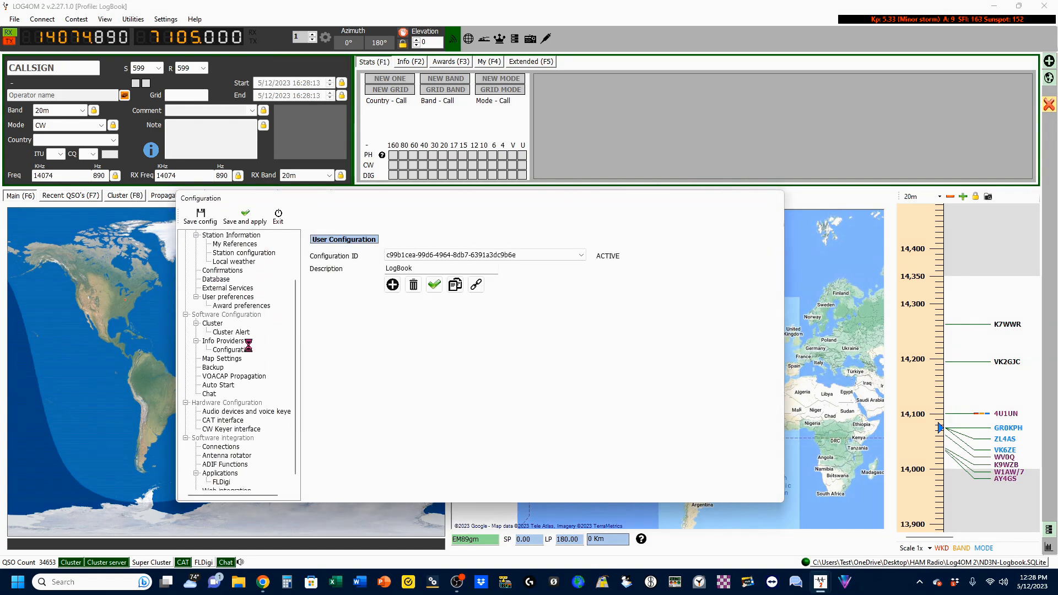
click(226, 430)
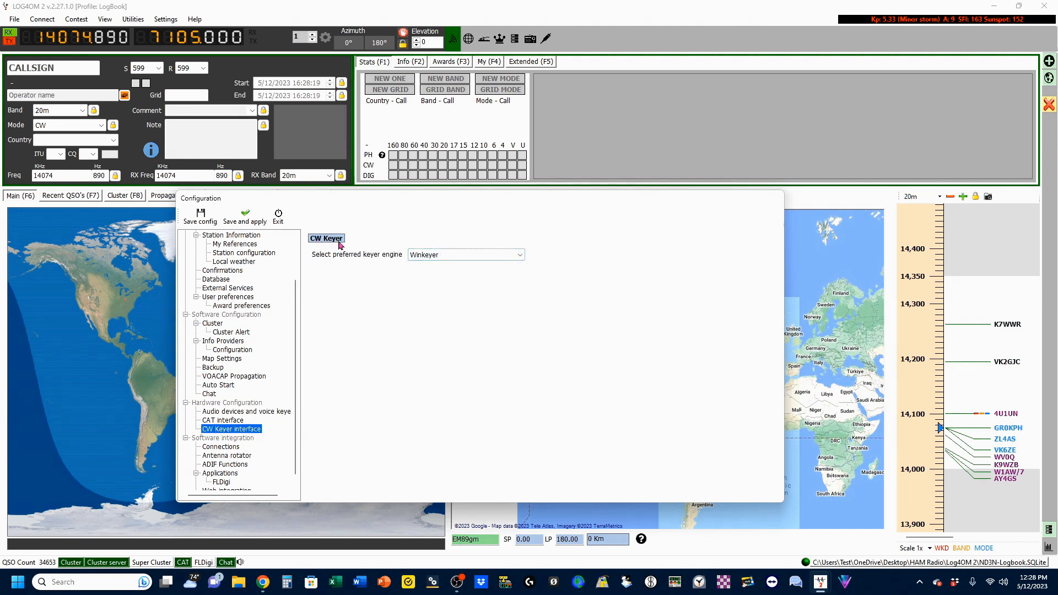
click(507, 256)
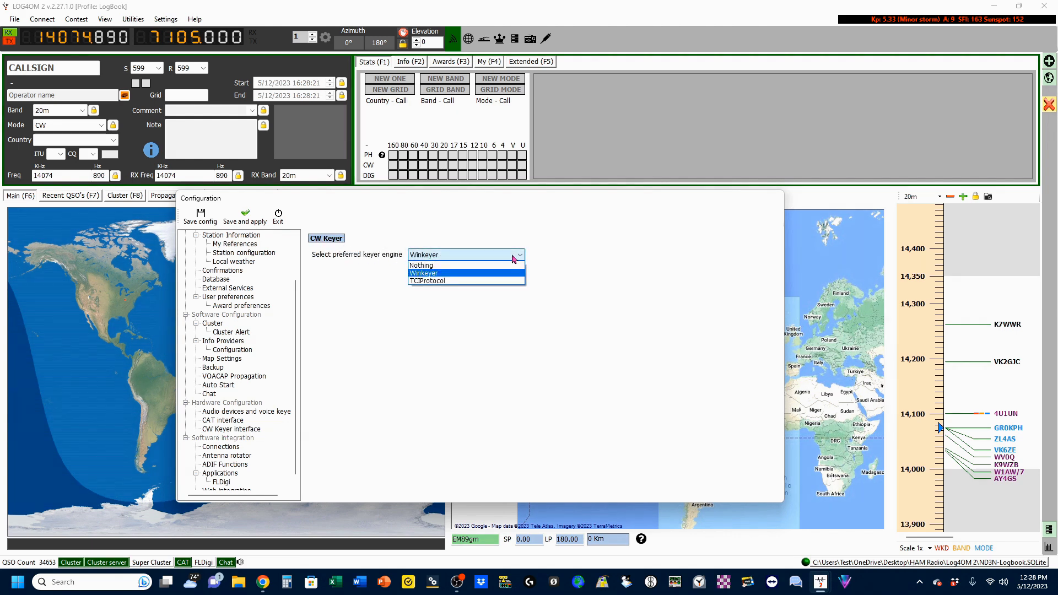
click(452, 273)
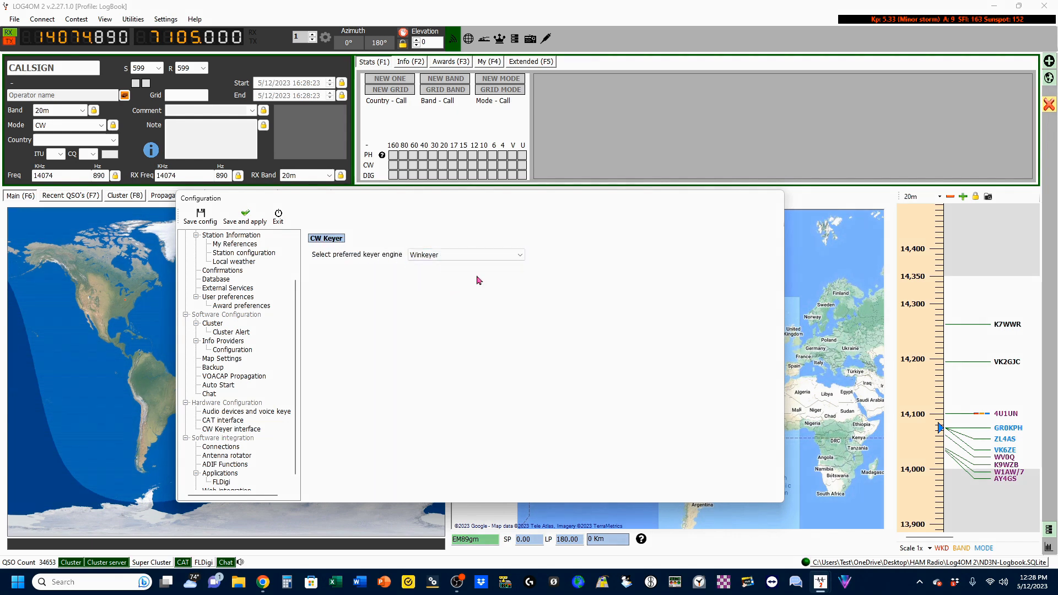
click(245, 218)
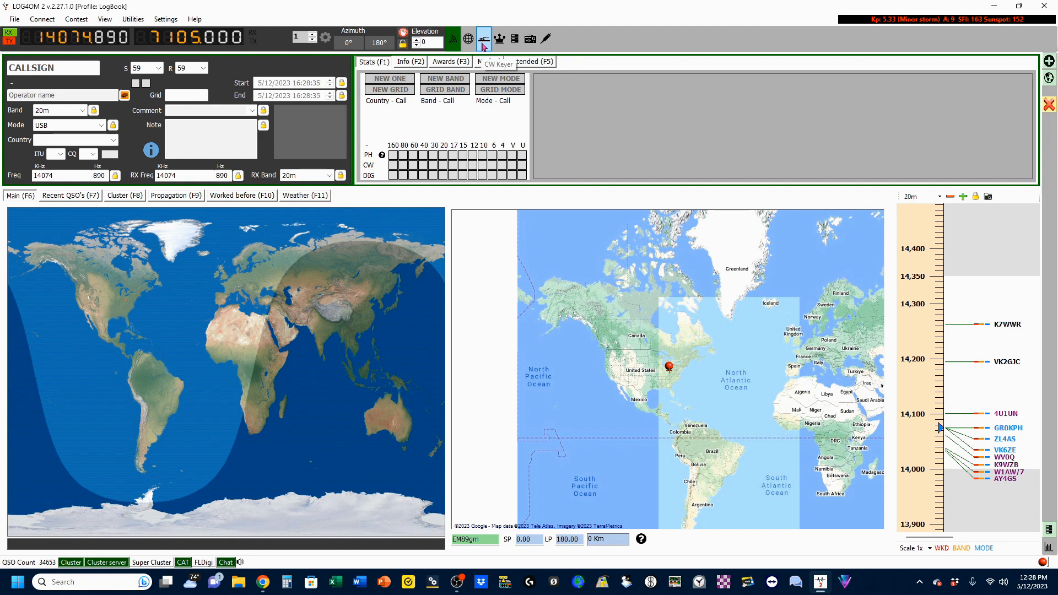
Open the CW keyer interface and examine the list of available macro codes.
click(484, 43)
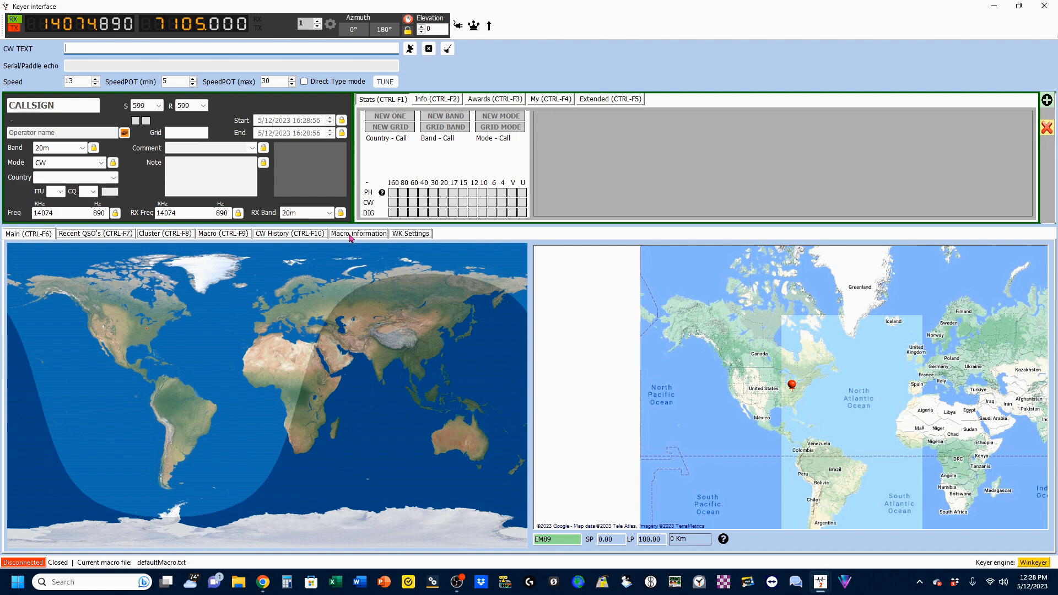
click(351, 235)
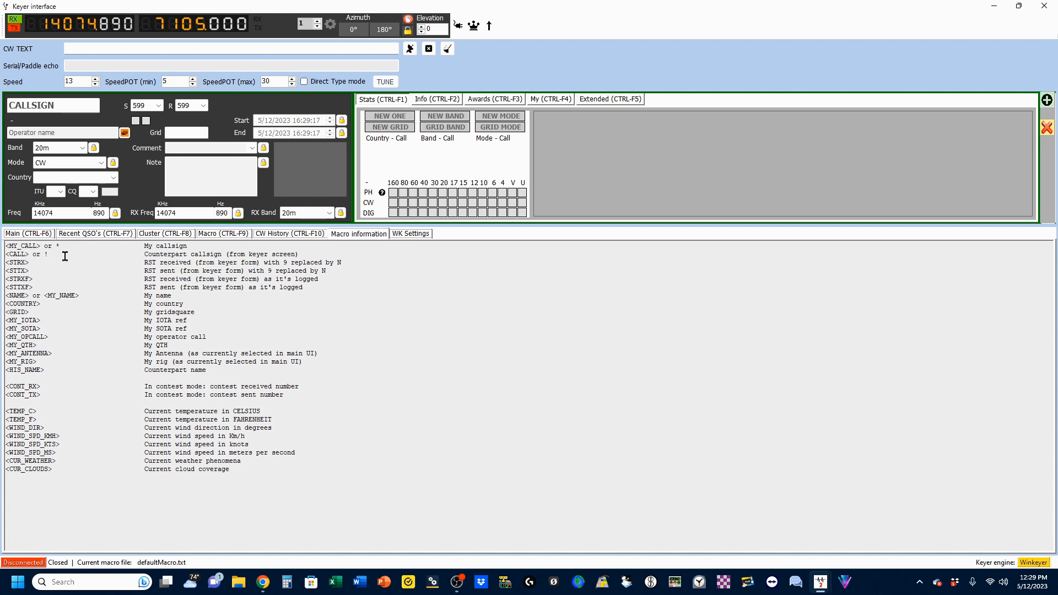
Clear the default macro texts, working up from message 5 through messages 4 and 3.
click(232, 234)
drag(229, 293, 20, 292)
key(Delete)
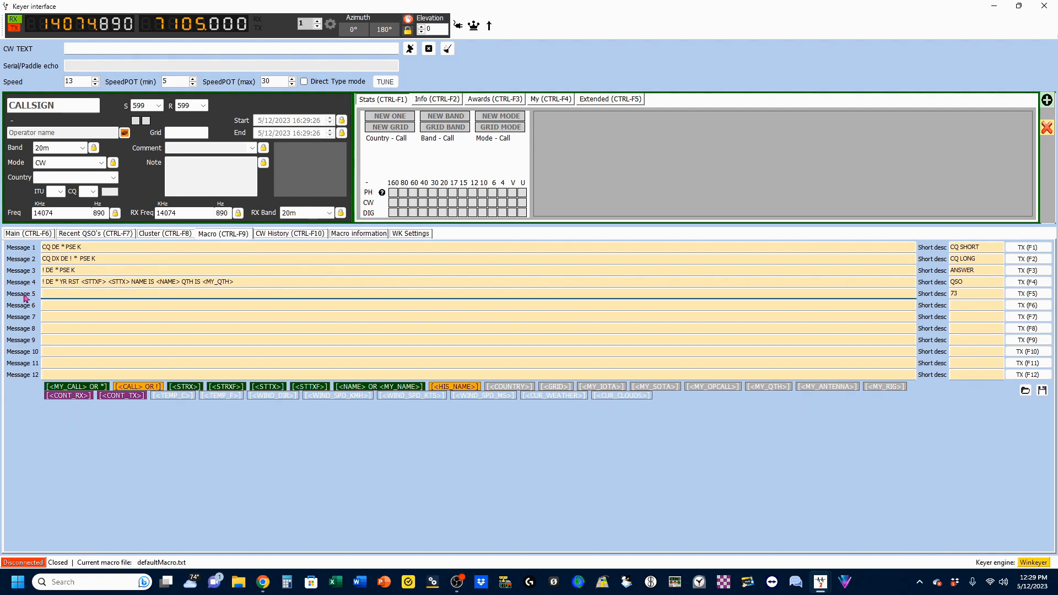
drag(235, 283, 29, 283)
key(Delete)
drag(91, 270, 33, 271)
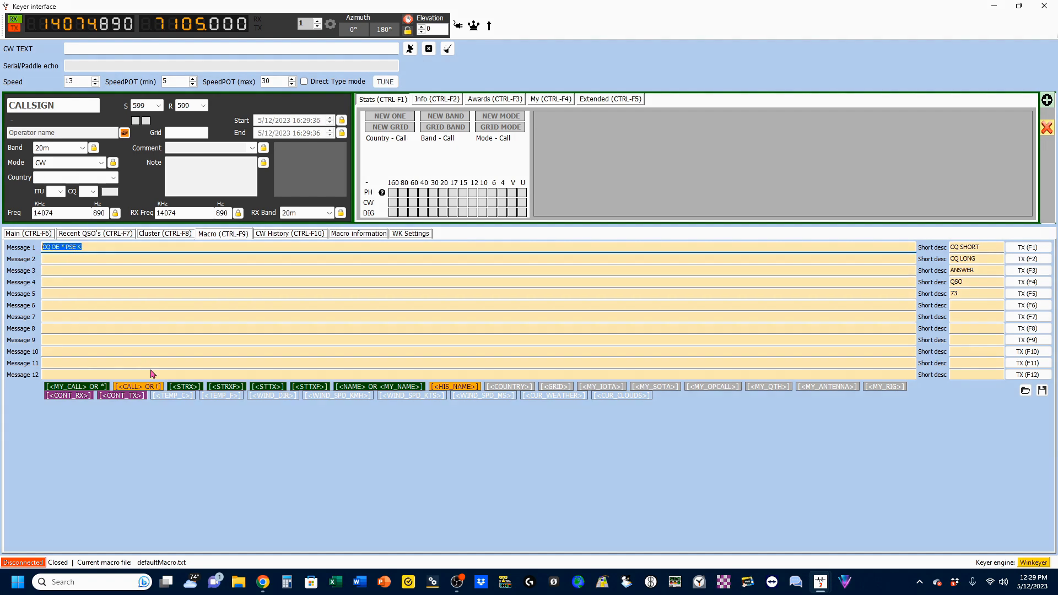
Set macro message 1 to "* *" and give it a short description of the station callsign followed by X2.
text(* *)
drag(996, 247, 950, 261)
text(ND3N X2)
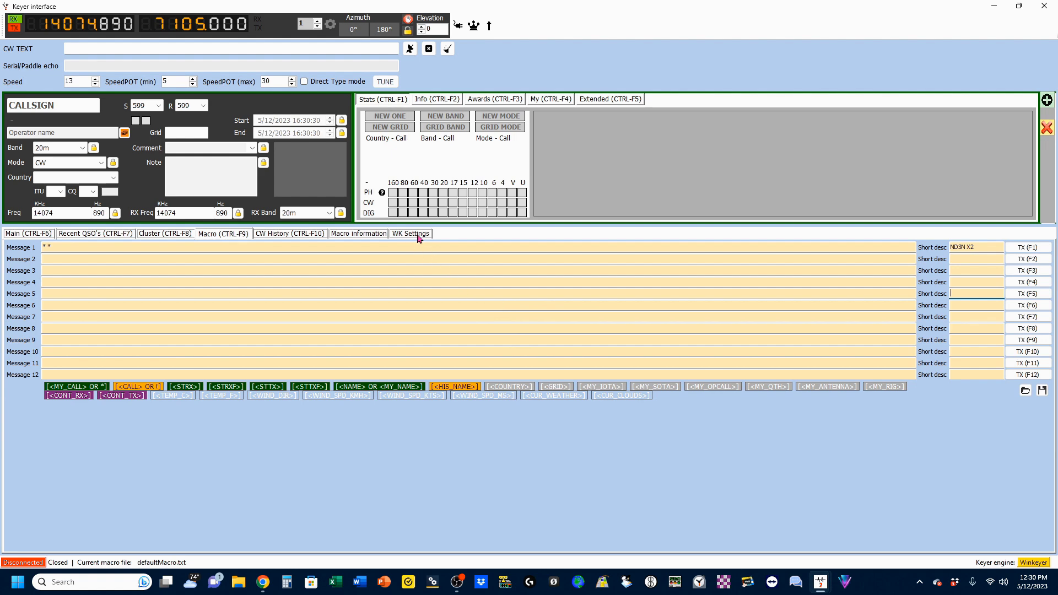
Open the WinKeyer settings in the keyer interface.
click(419, 236)
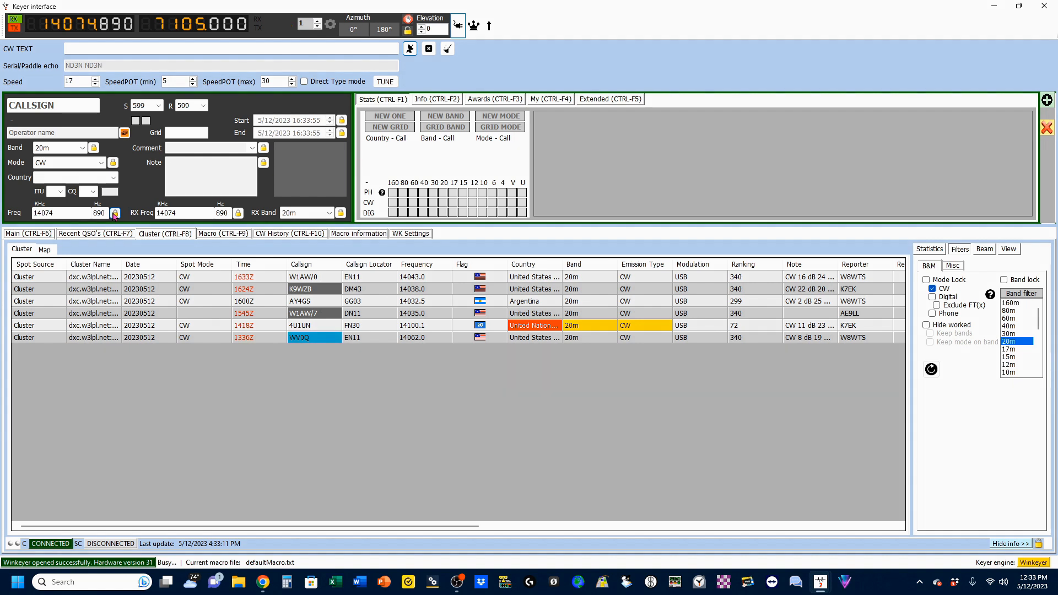
Enter a CW text reading "THIS IS" plus the operator's first name and transmit it.
click(111, 52)
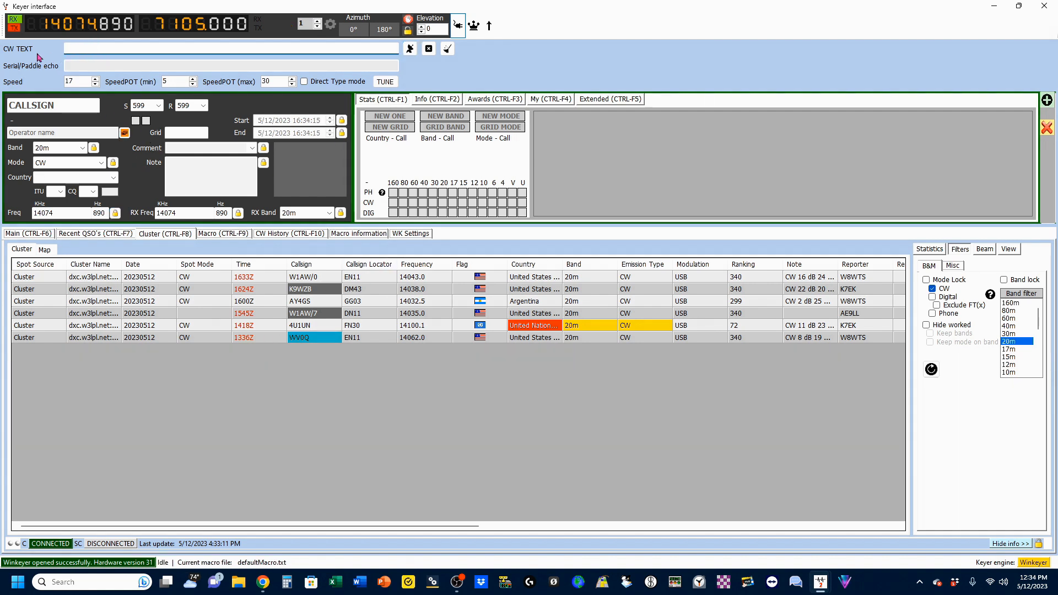
text(THIS IS TOM)
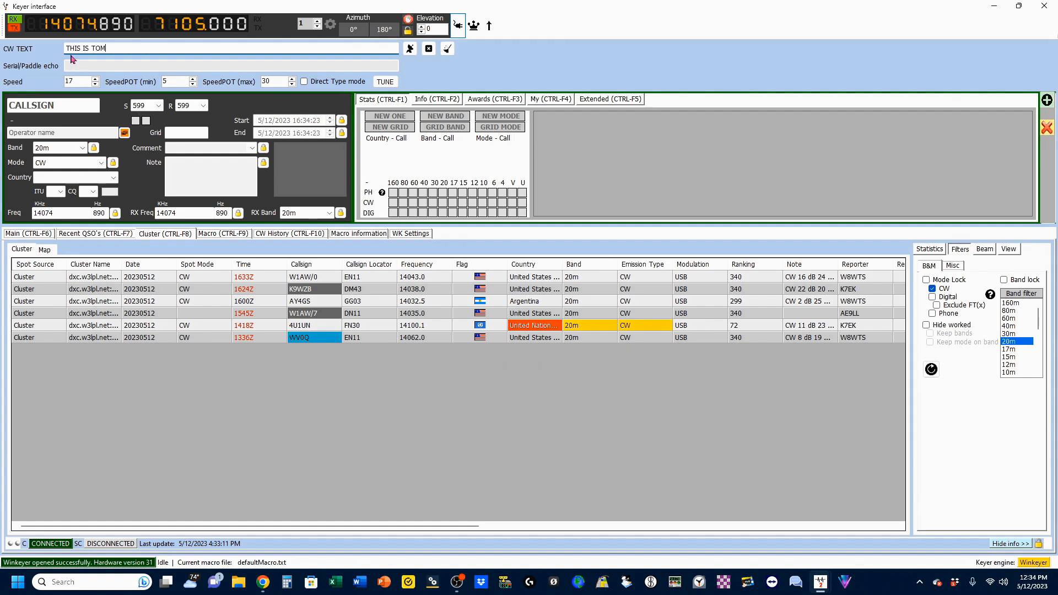
click(410, 49)
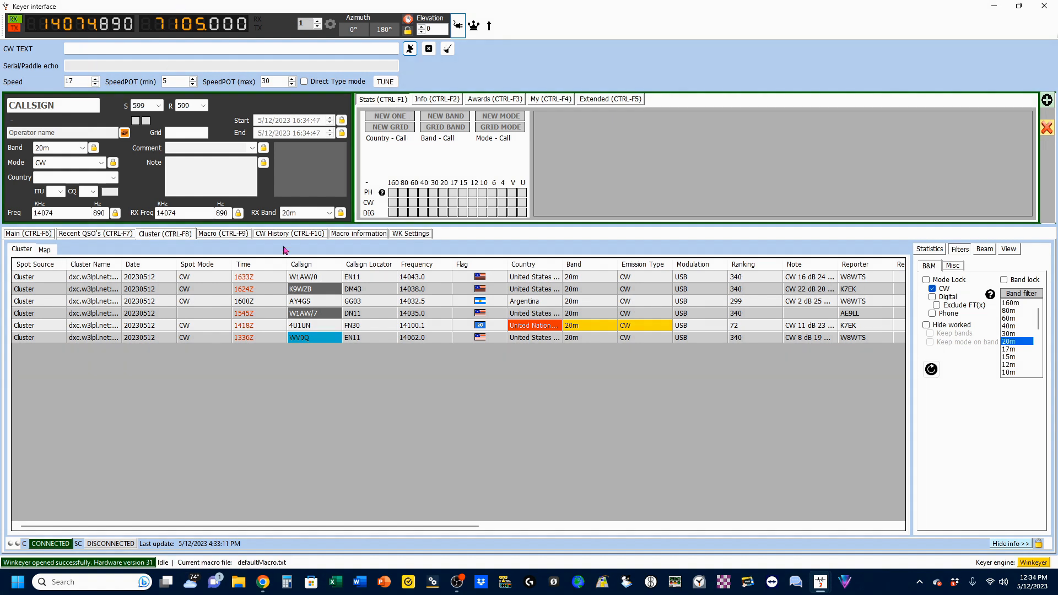
Show the macro messages and transmit message 1.
click(220, 236)
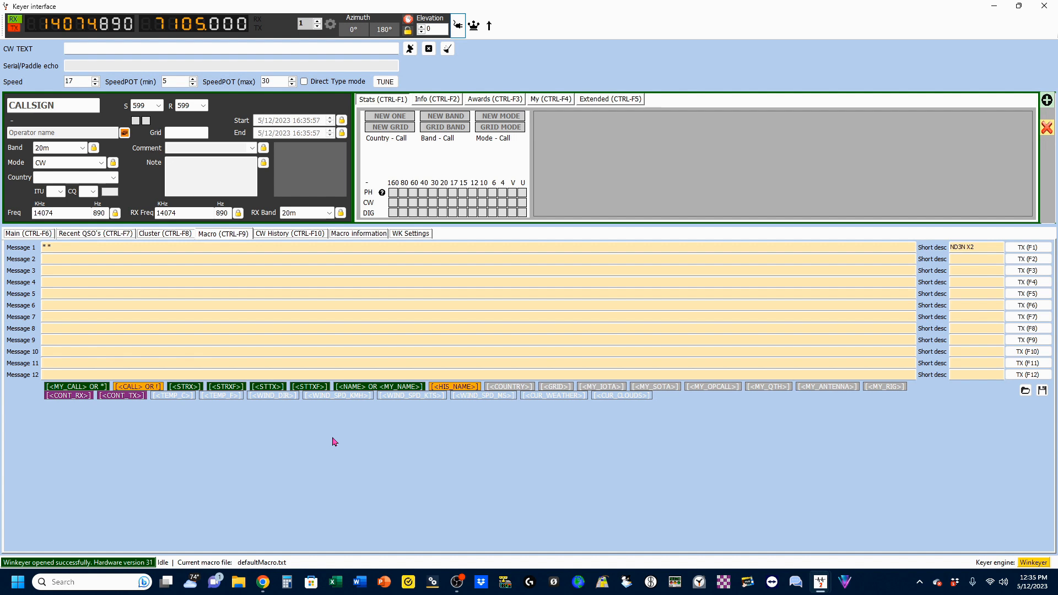
key(F1)
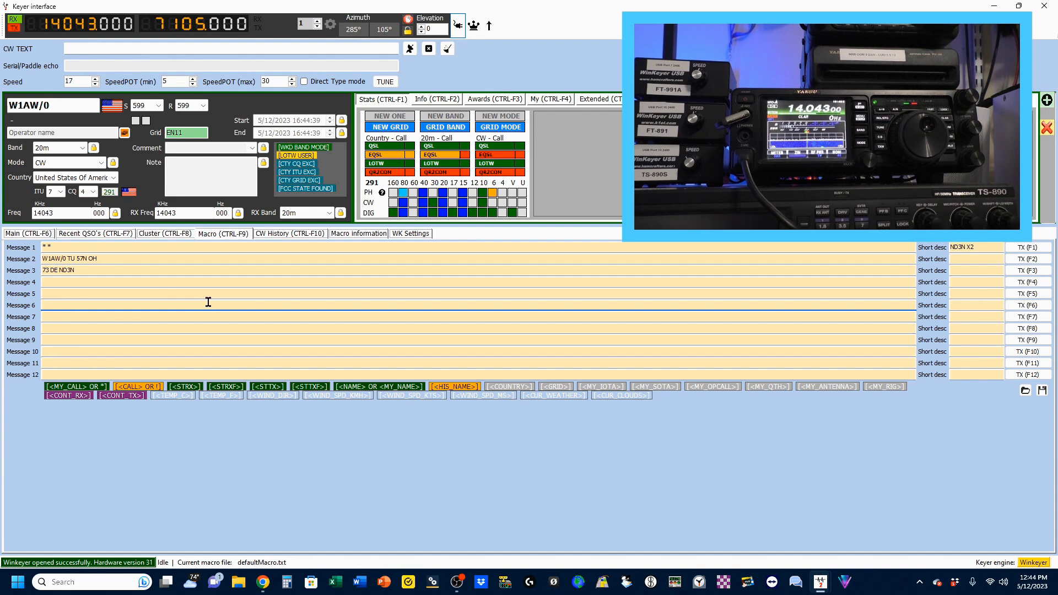
Show the cluster spots, transmit macro message 2 to W1AW/0 and set the sent signal report to 579.
click(165, 234)
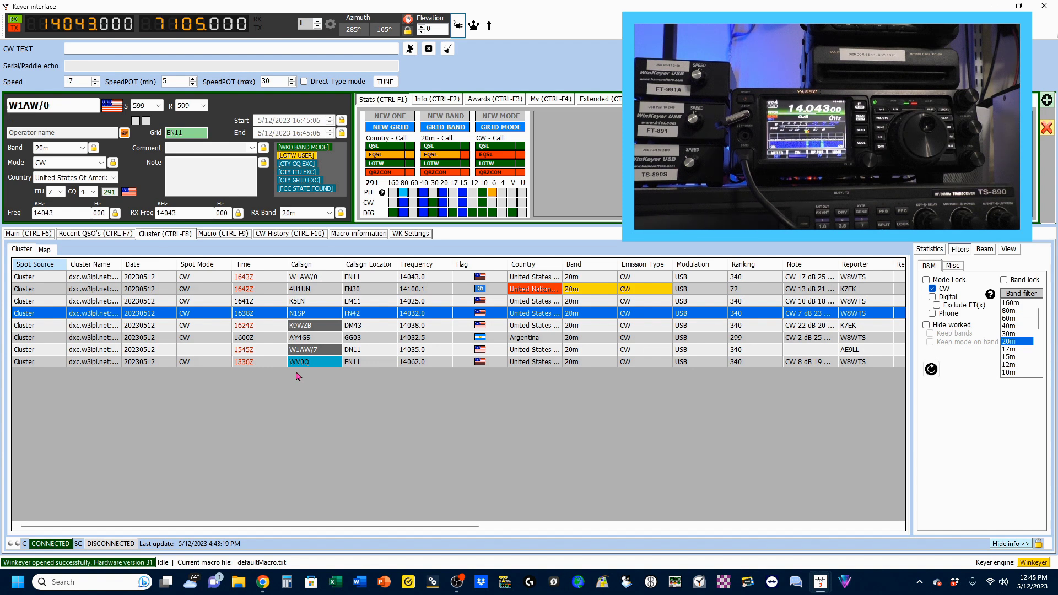
key(F2)
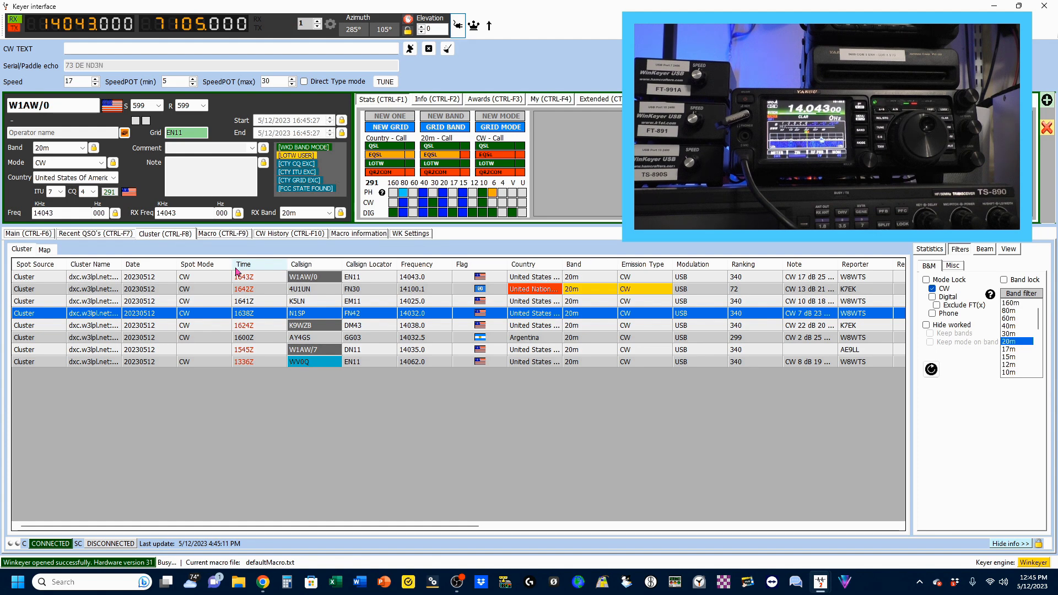
click(159, 105)
click(146, 136)
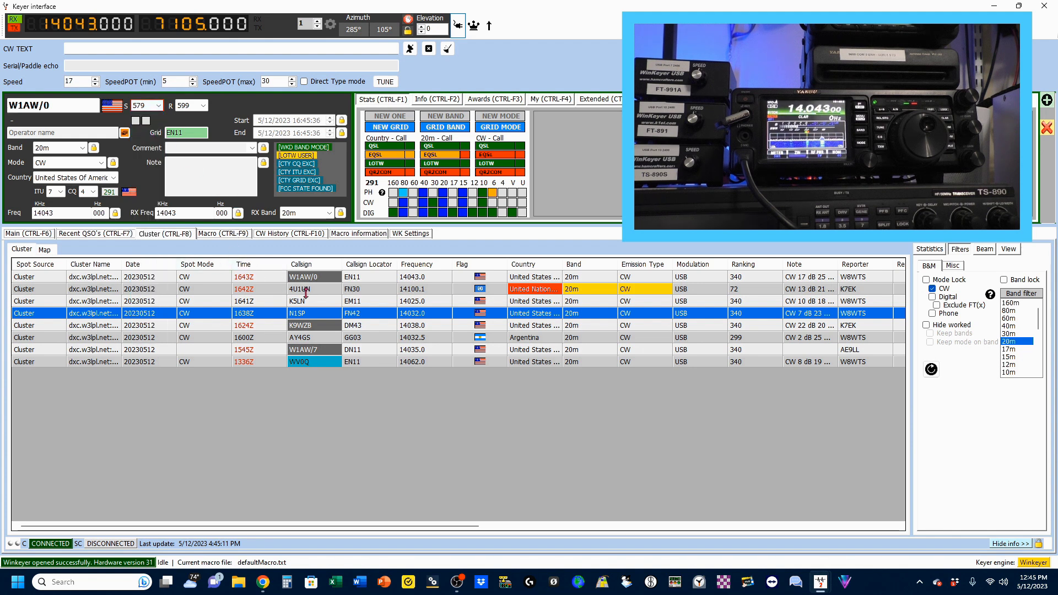
Send a cluster spot for W1AW/0 on 14043 kHz with the message text cleared.
click(124, 133)
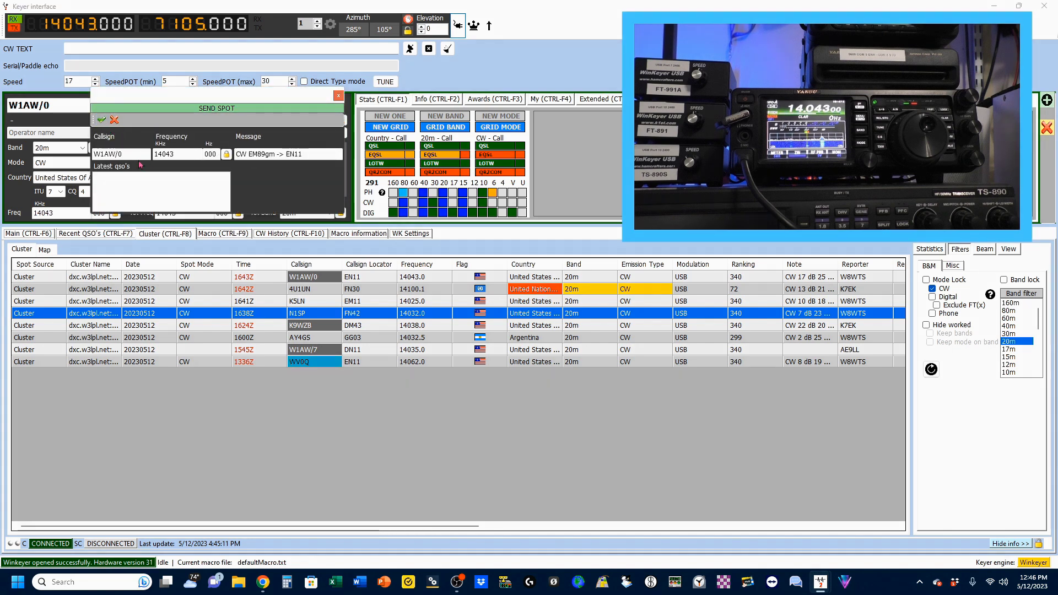
triple_click(239, 153)
key(BackSpace)
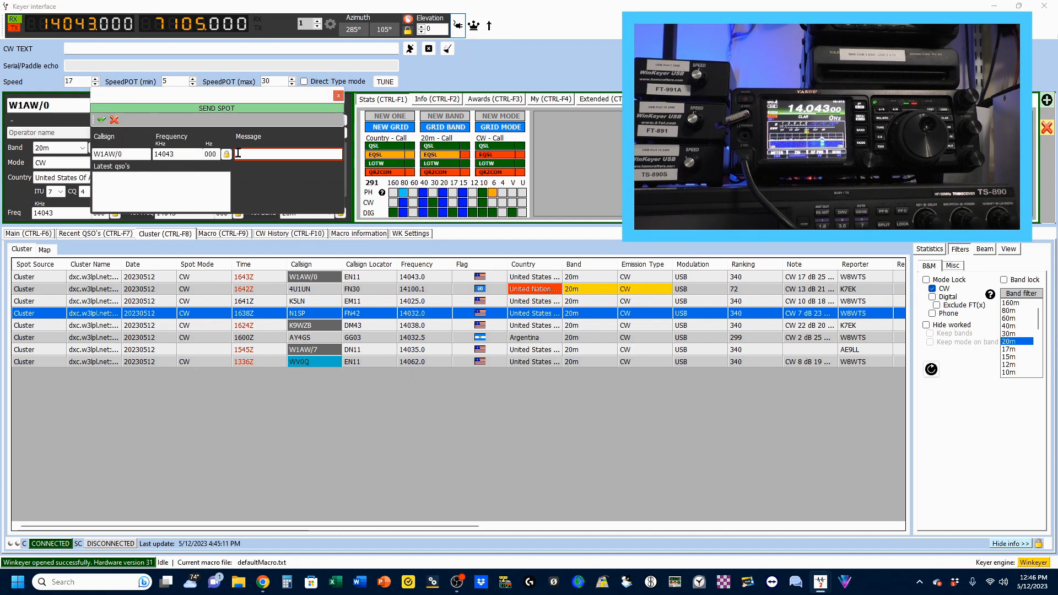
click(102, 120)
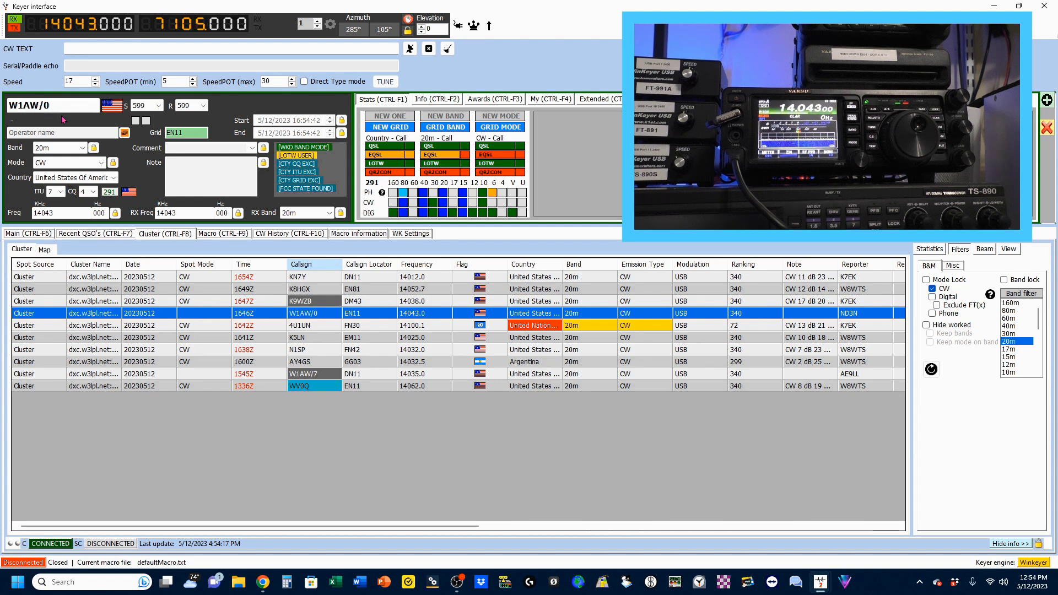
Set the sent report for W1AW/0 to 579, log the contact and show the recent QSOs.
click(154, 108)
click(148, 131)
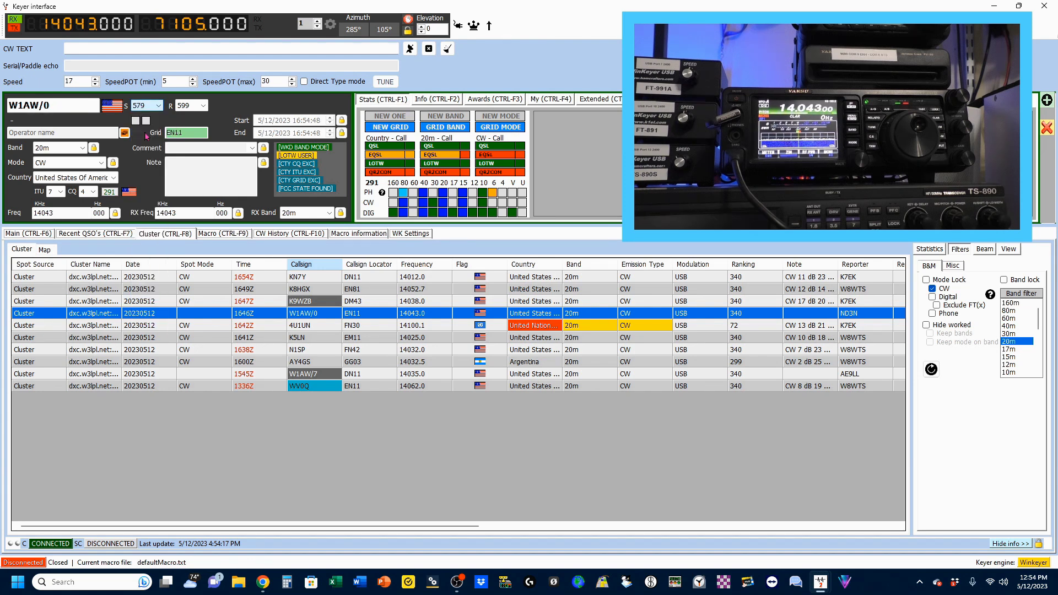
click(1046, 100)
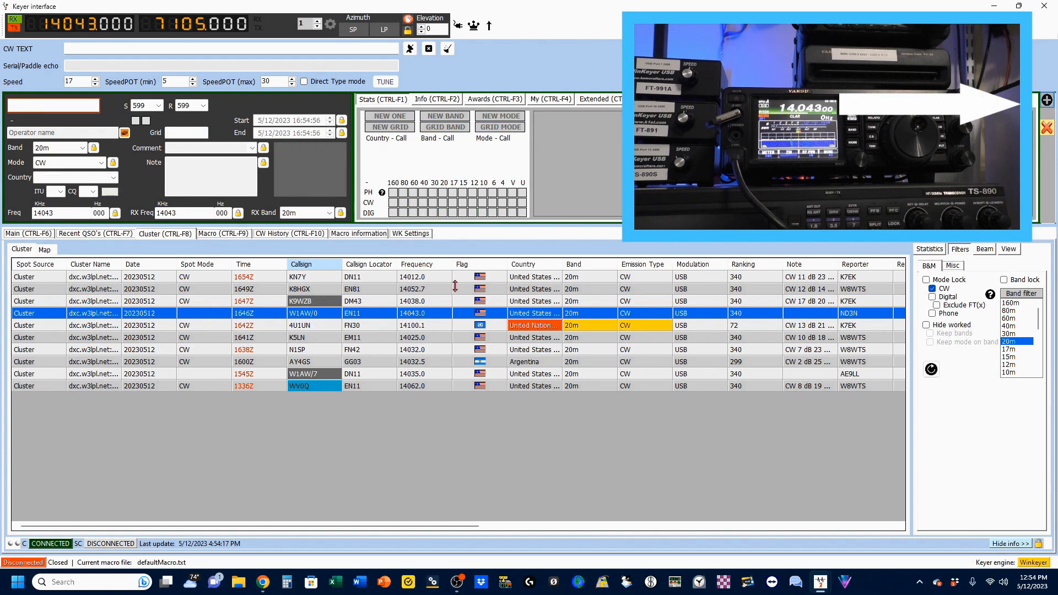
click(113, 235)
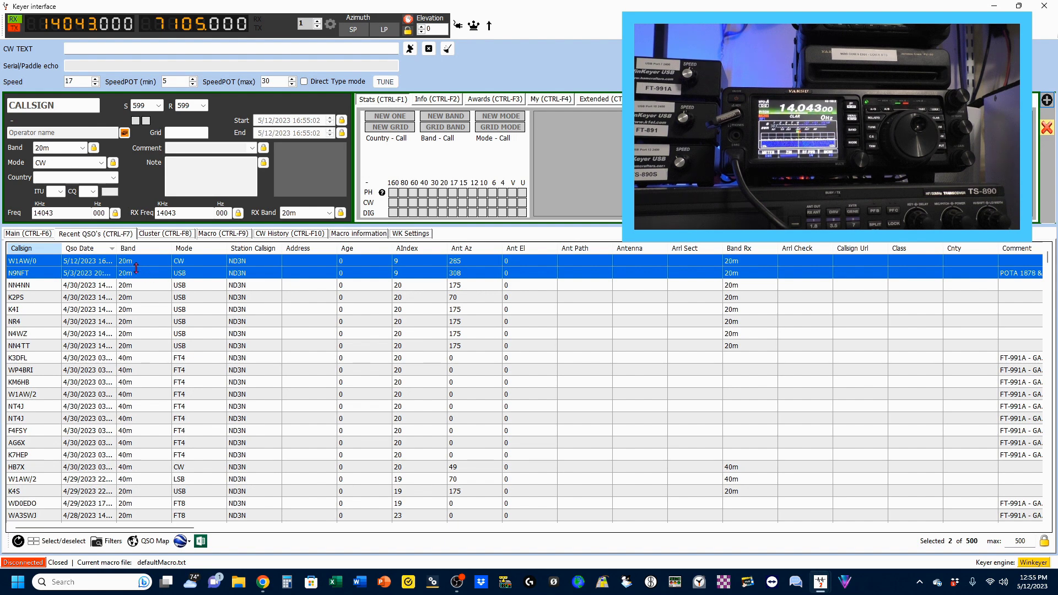